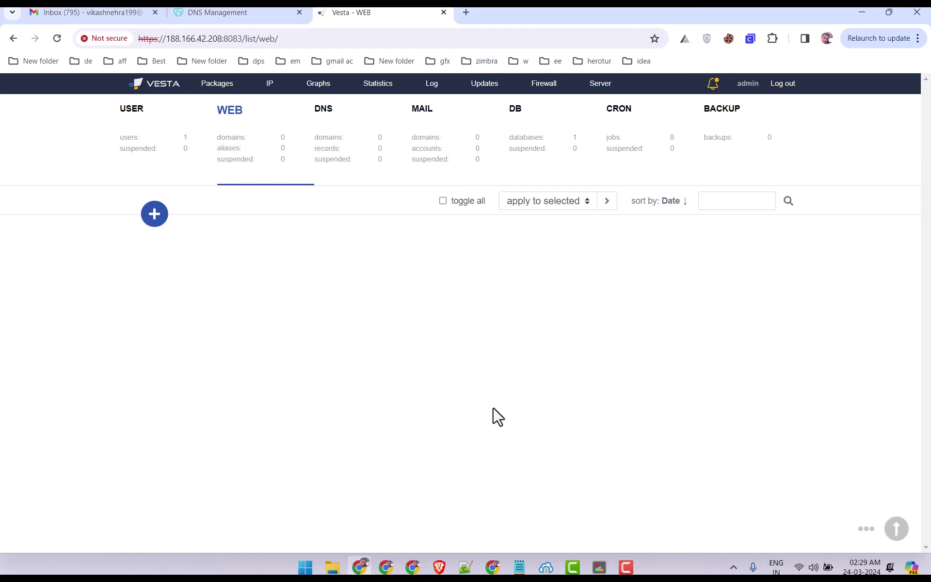
Start a new web domain in Vesta and enter vkttech.xyz as its name, copied from the GoDaddy DNS Management page.
click(160, 223)
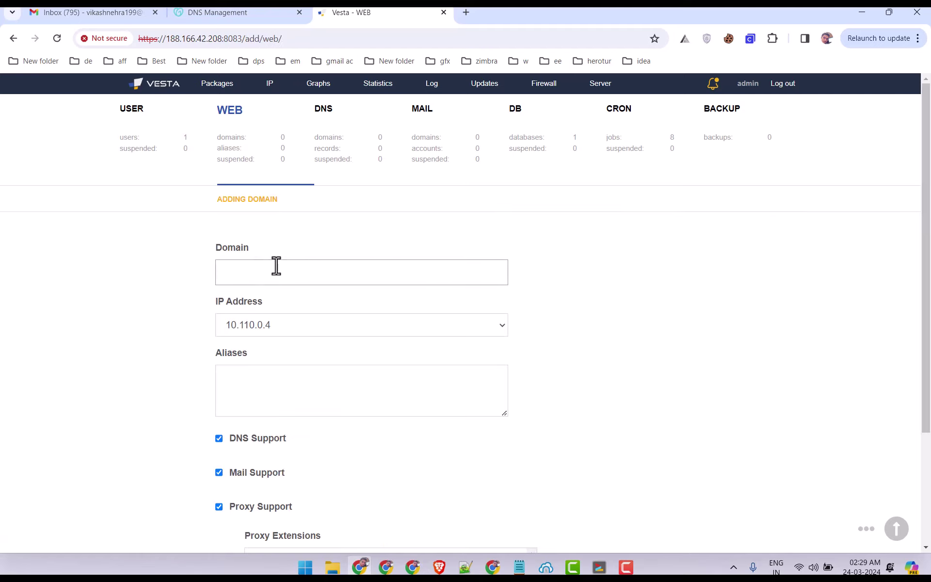
click(275, 266)
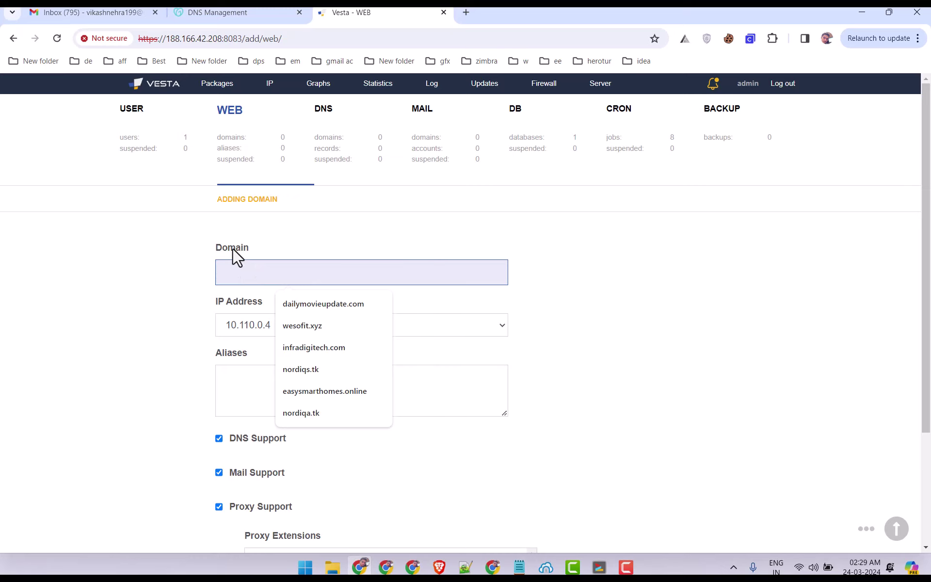
click(252, 12)
drag(203, 213, 277, 211)
key(ctrl+c)
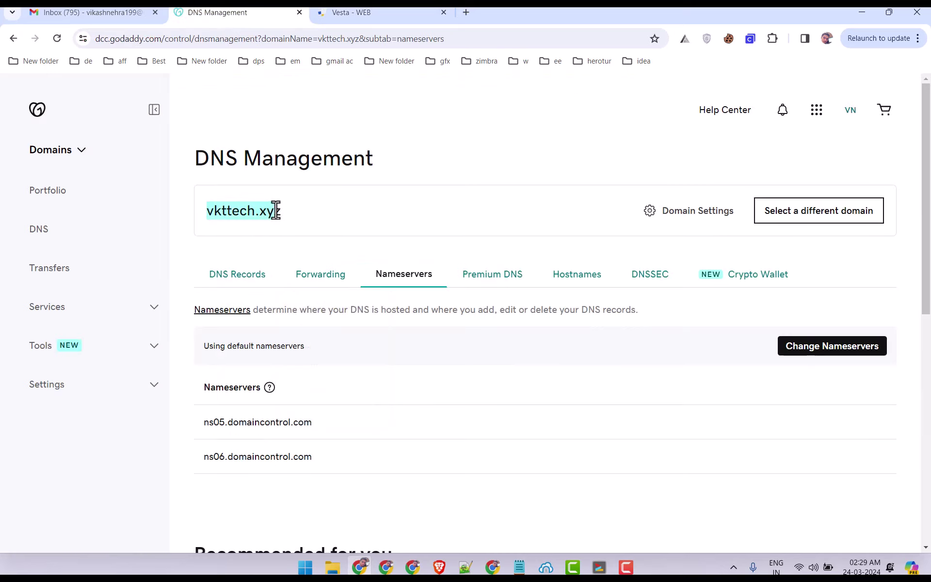
click(357, 13)
key(ctrl+v)
Set the new domain's IP address to 188.166.42.208.
click(266, 330)
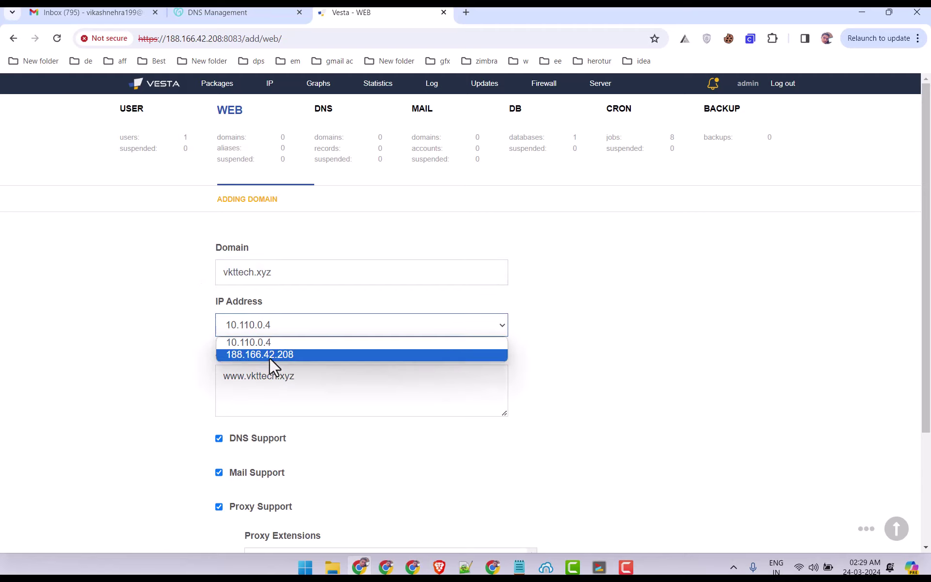
click(256, 356)
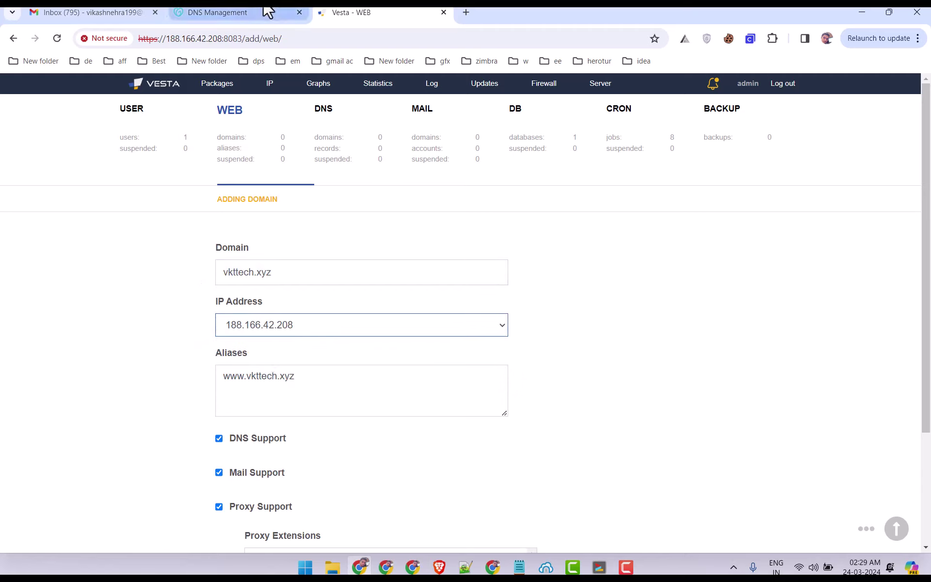
click(245, 325)
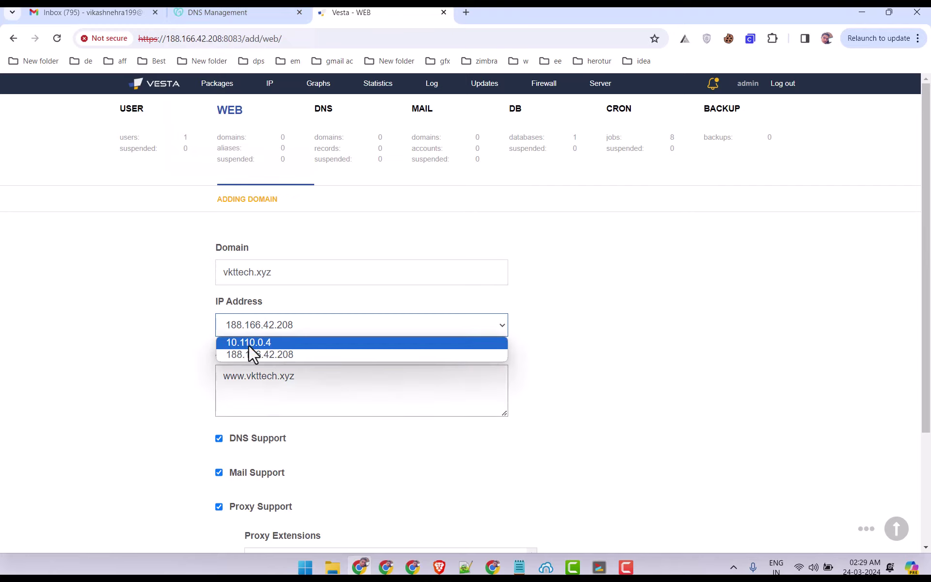
click(257, 355)
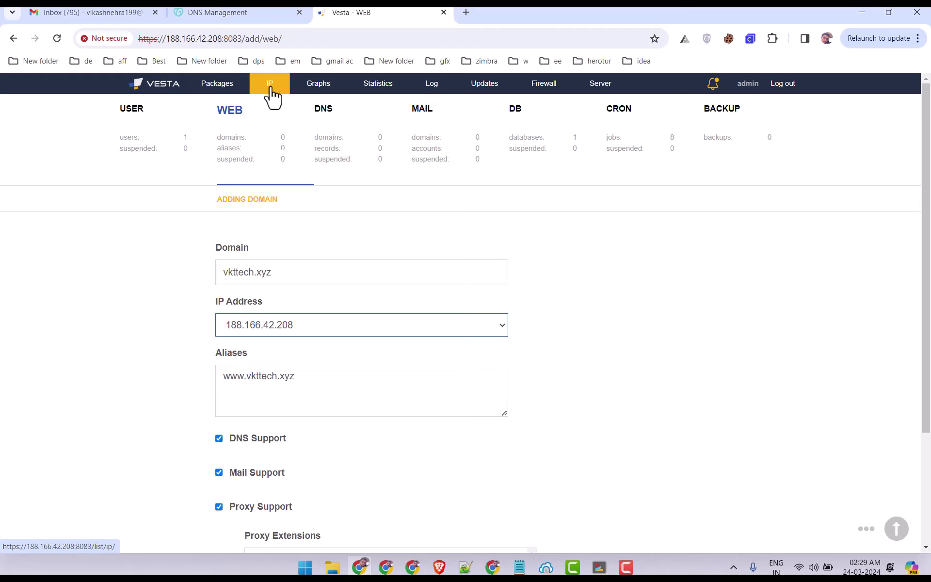
click(310, 324)
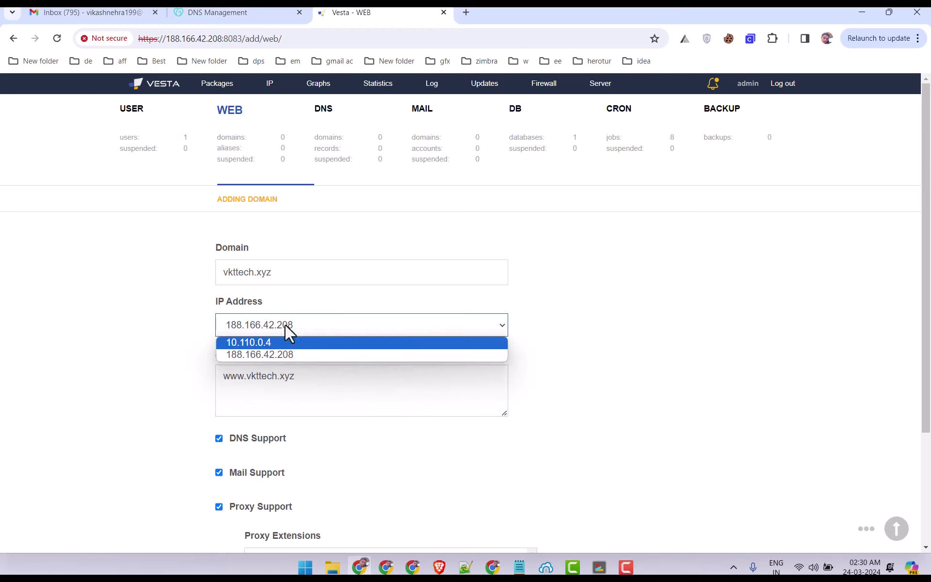
double_click(282, 277)
click(250, 322)
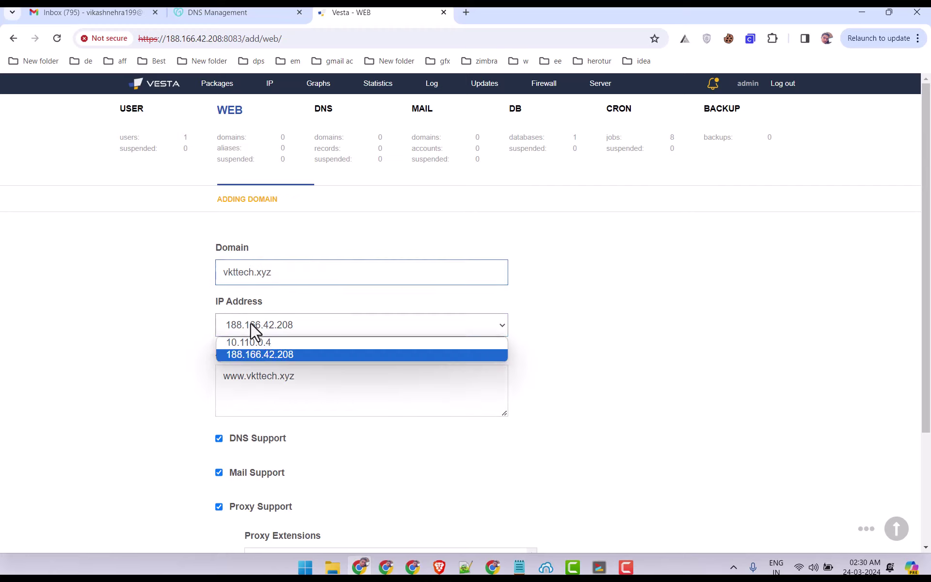
click(258, 357)
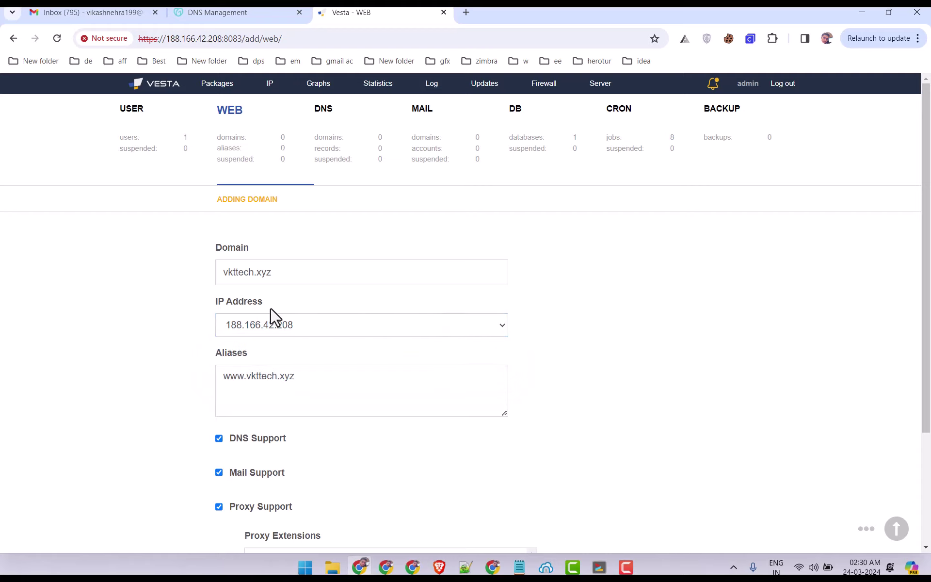
Enable SSL Support with Lets Encrypt Support in the new domain's advanced options.
scroll(220, 314, down, 3)
scroll(121, 320, up, 3)
scroll(121, 321, down, 3)
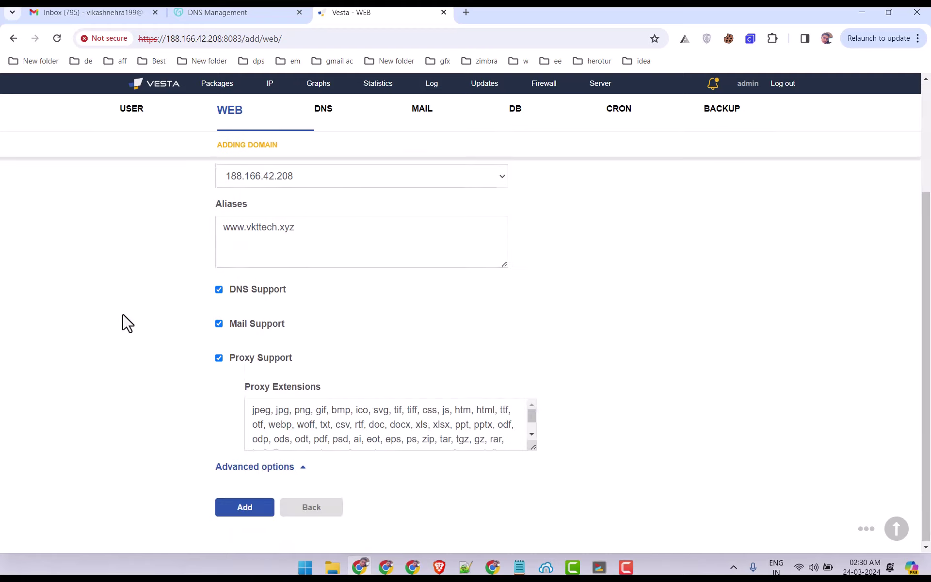
click(227, 467)
scroll(150, 403, down, 2)
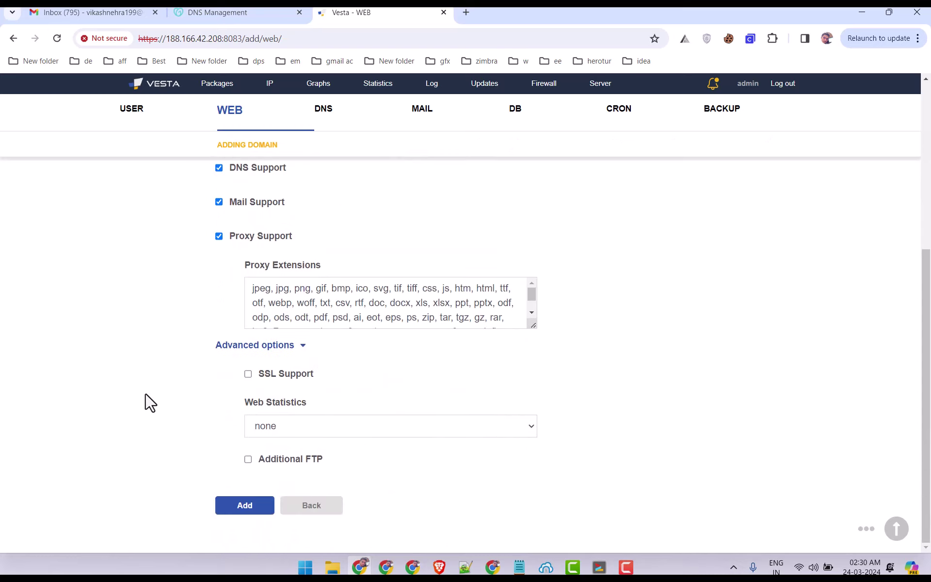
click(249, 375)
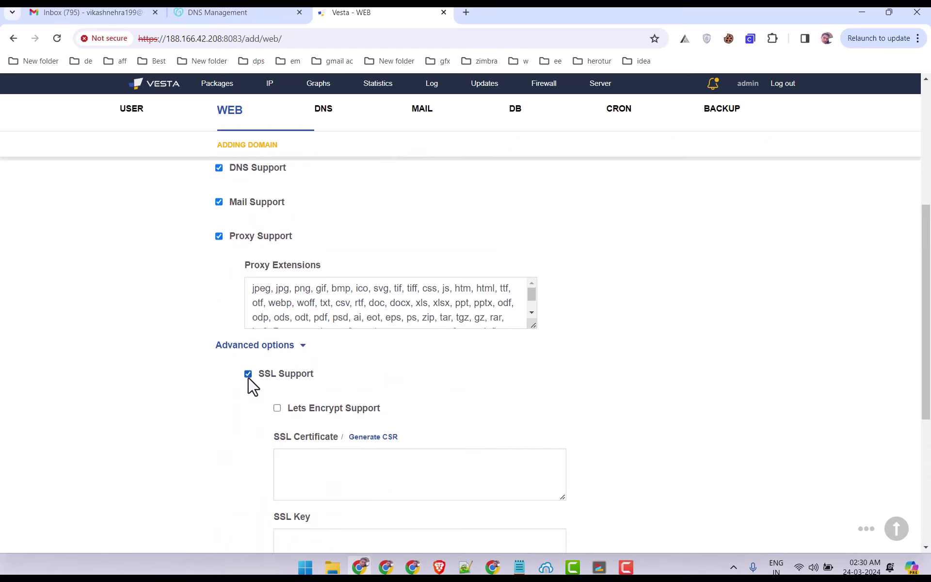
scroll(250, 397, down, 1)
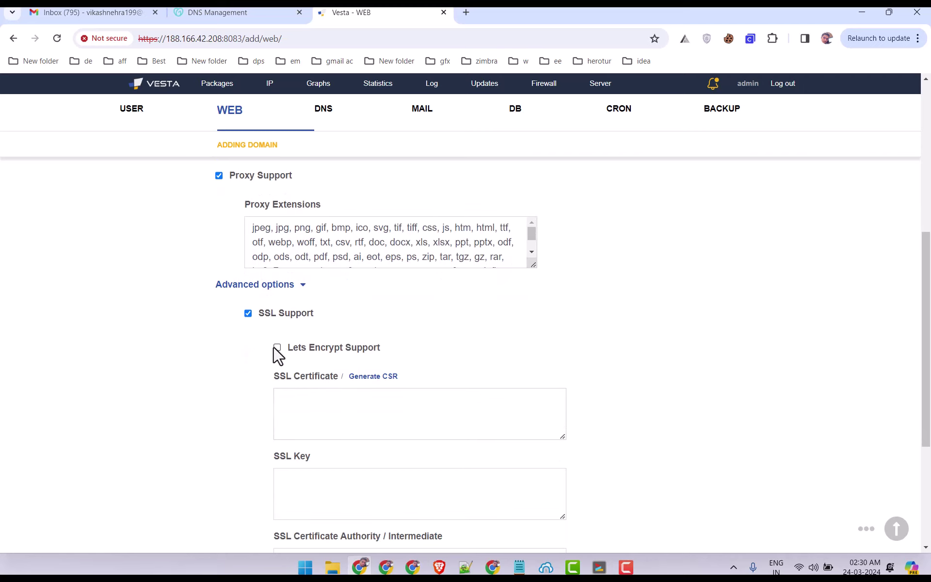
click(275, 347)
scroll(228, 351, down, 3)
scroll(225, 350, up, 2)
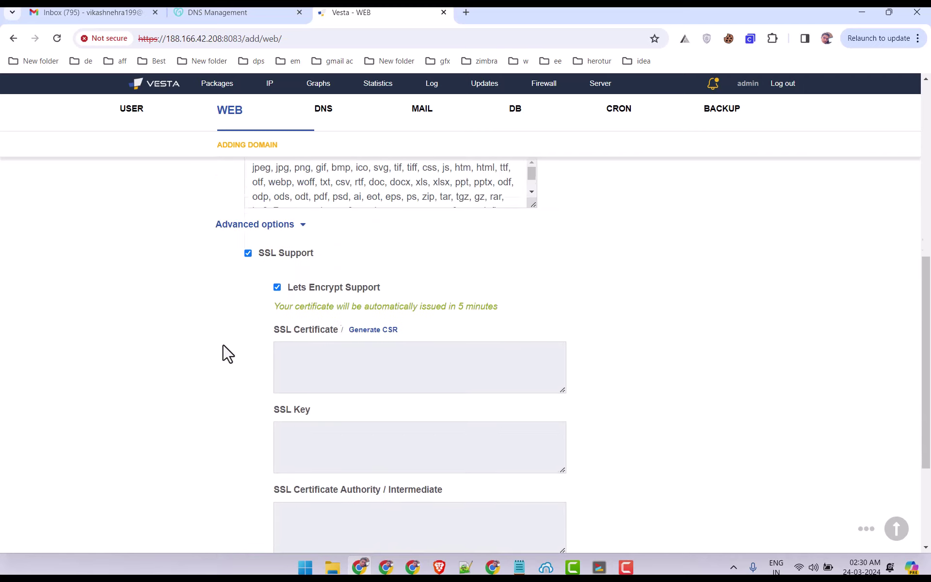
scroll(228, 354, up, 1)
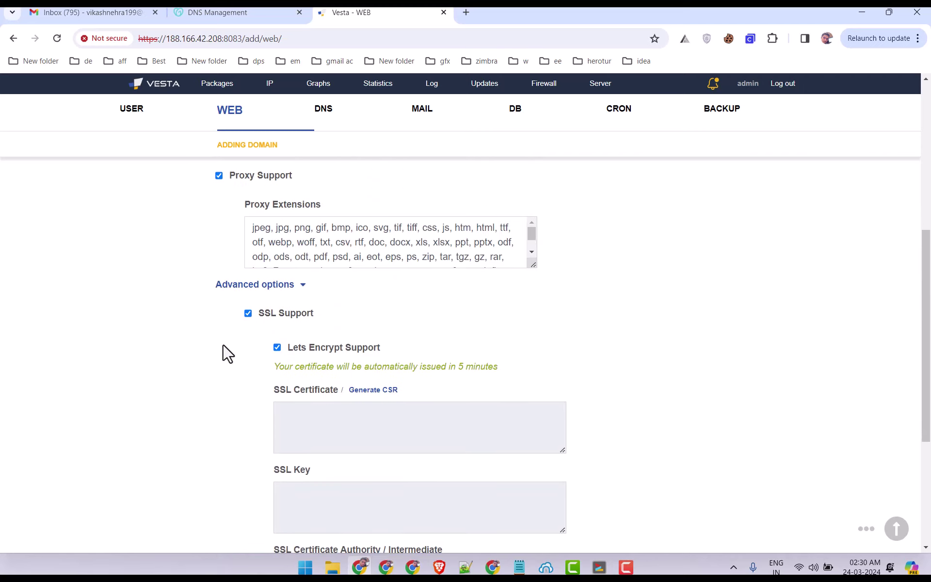
Open MxToolbox's blacklist checker in a new tab and run a Blacklist Check on vkttech.xyz.
click(467, 12)
text(mx)
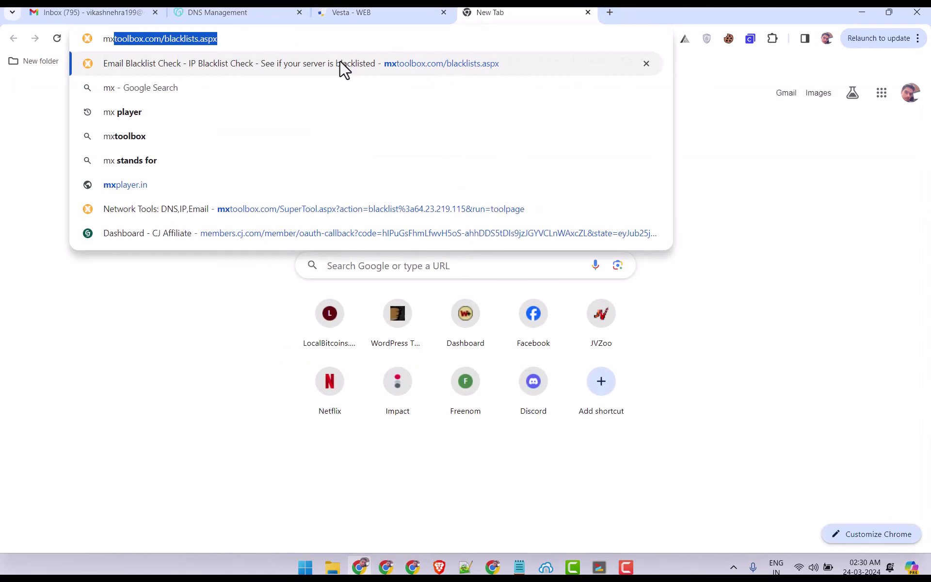
click(339, 63)
click(252, 11)
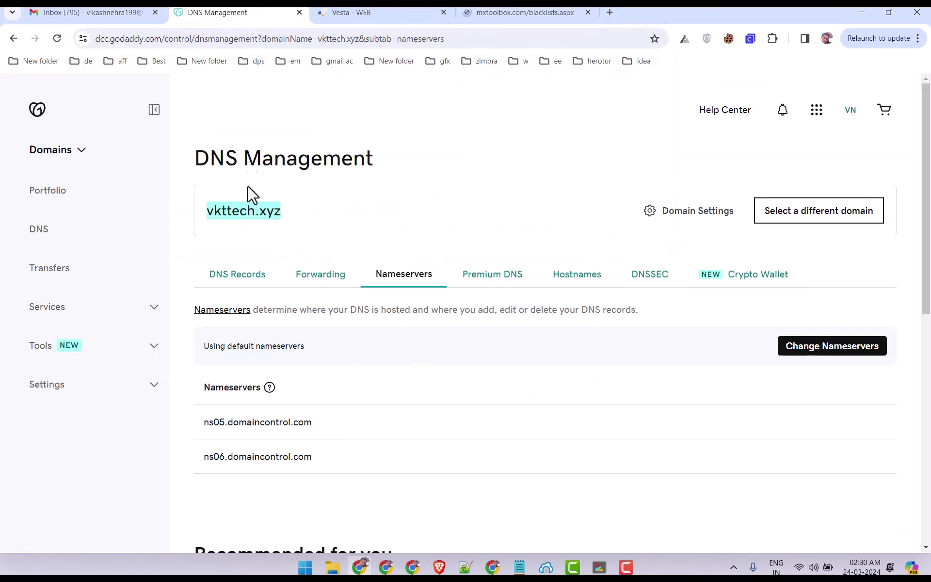
right_click(228, 210)
click(261, 223)
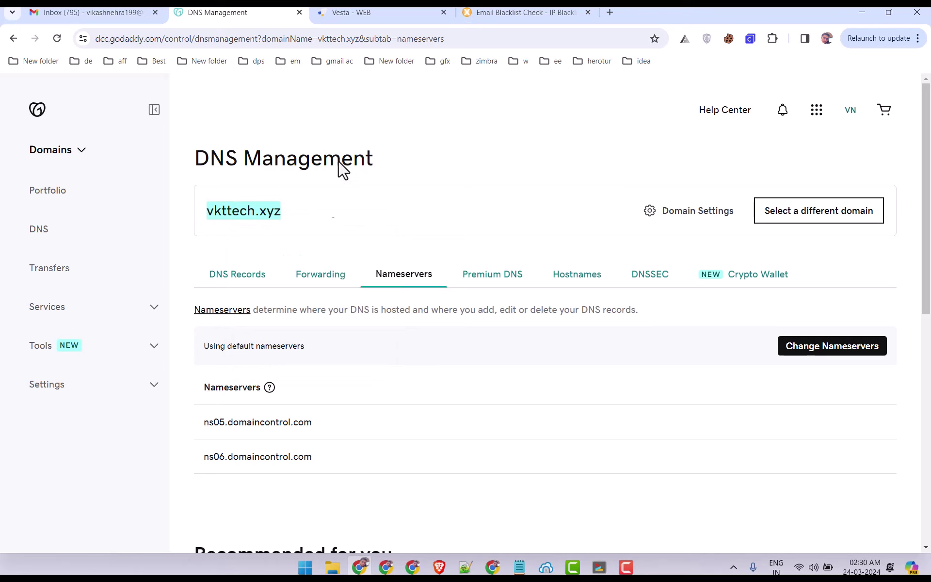
click(366, 12)
double_click(179, 40)
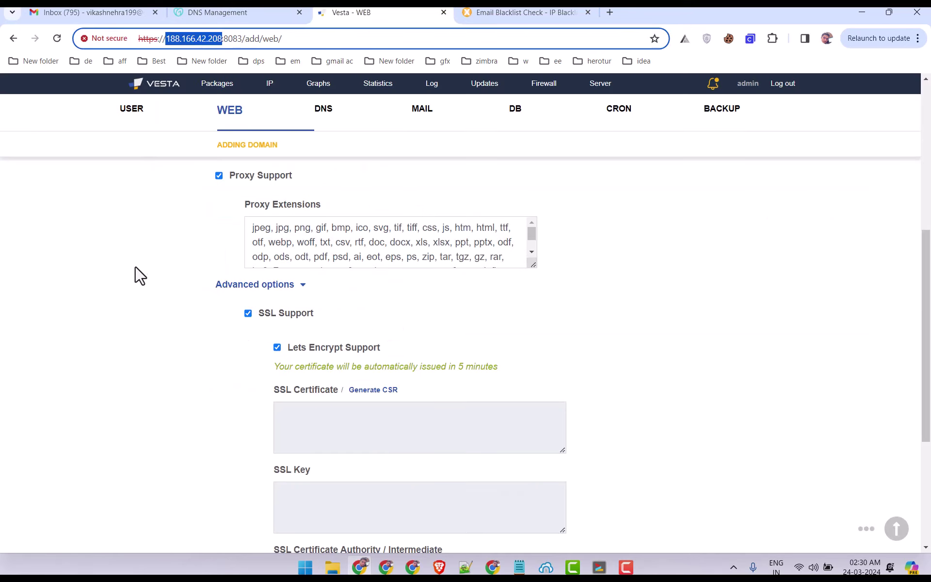
click(140, 297)
click(514, 12)
click(168, 219)
key(ctrl+v)
click(270, 219)
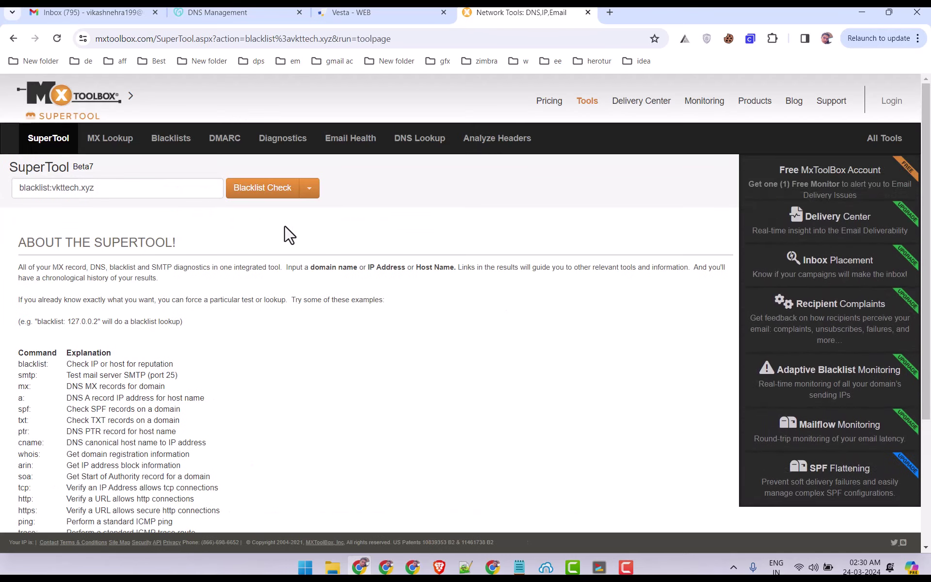
Compare the IP address vkttech.xyz resolves to in MxToolbox with the Vesta server's address, and close the MxToolbox tab.
click(354, 12)
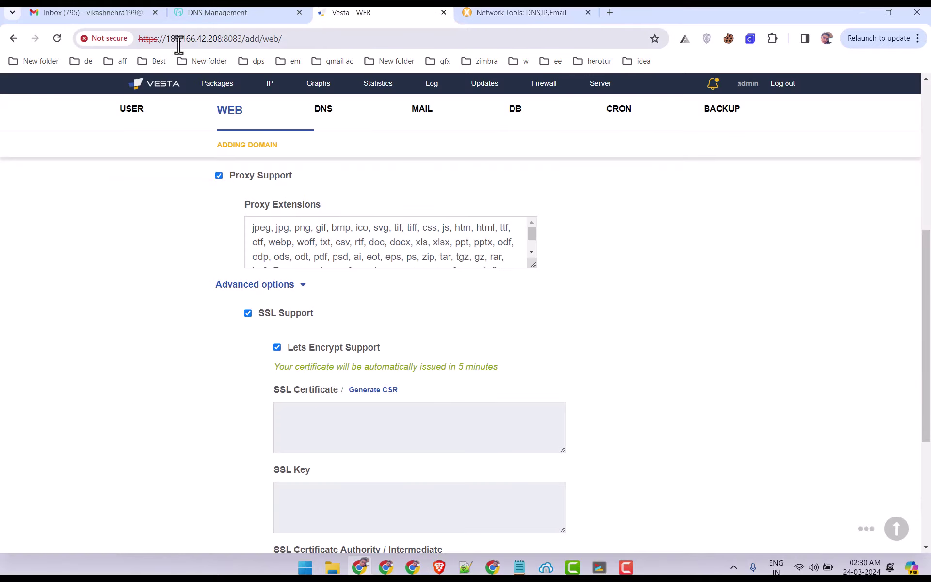
double_click(182, 39)
click(209, 13)
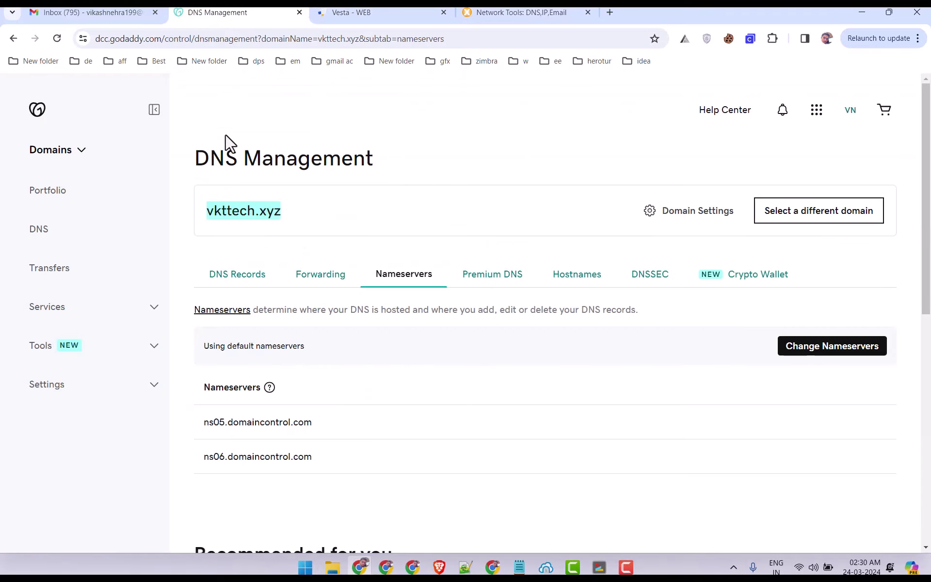
click(379, 19)
scroll(273, 242, down, 1)
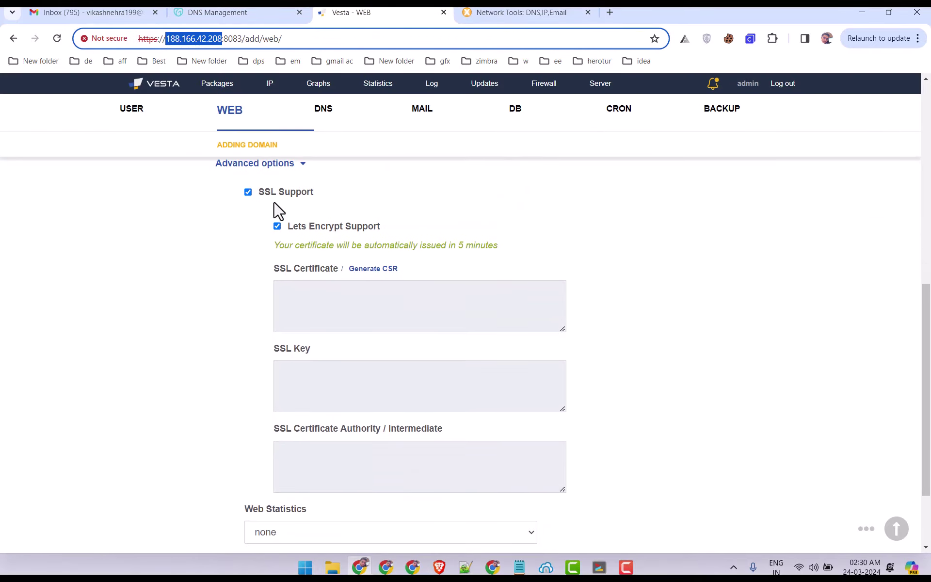
click(577, 12)
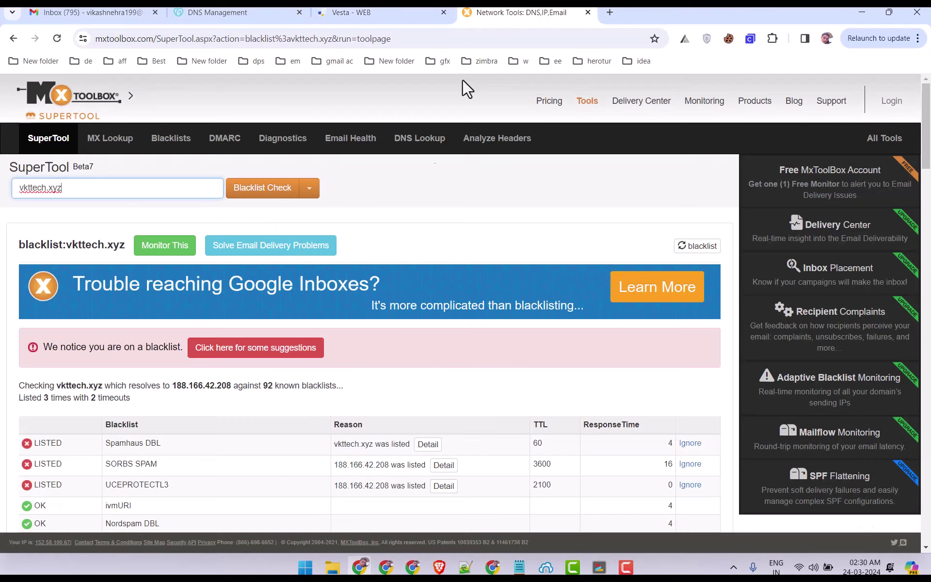
drag(170, 388, 231, 388)
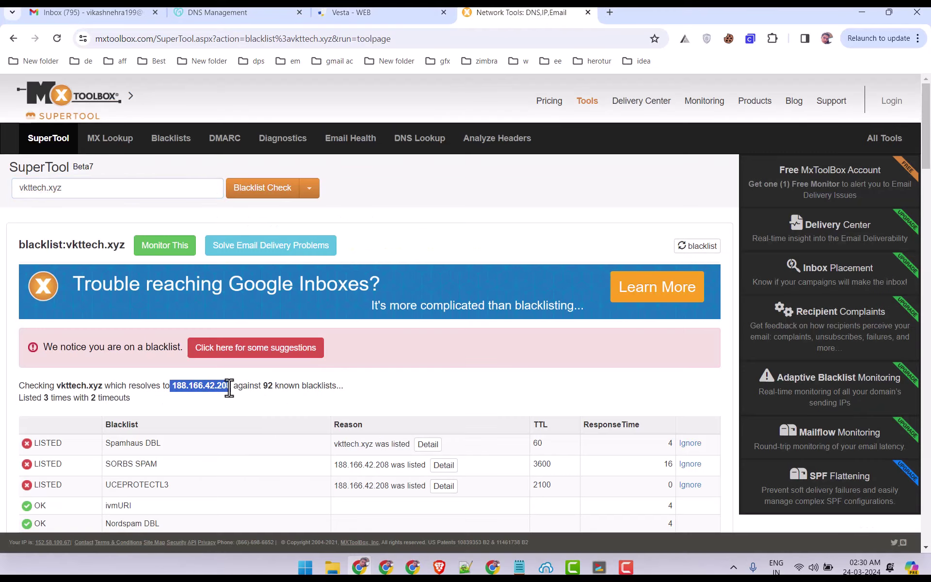
click(373, 11)
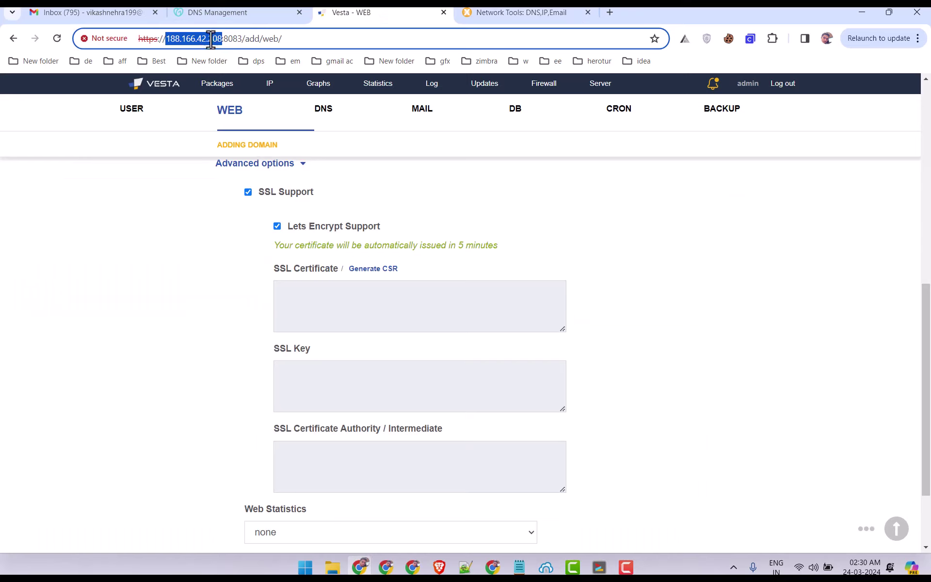
click(588, 12)
click(172, 323)
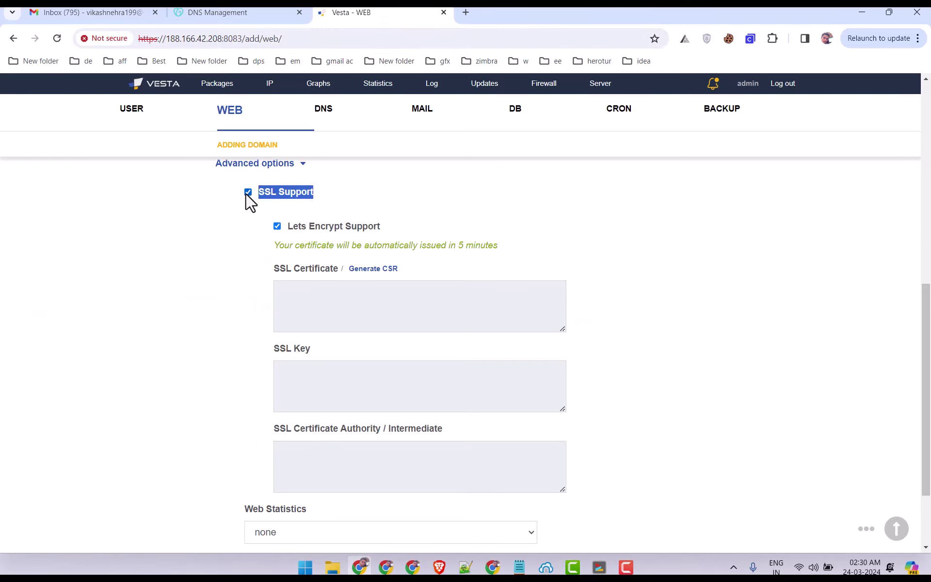
click(127, 262)
scroll(214, 359, down, 3)
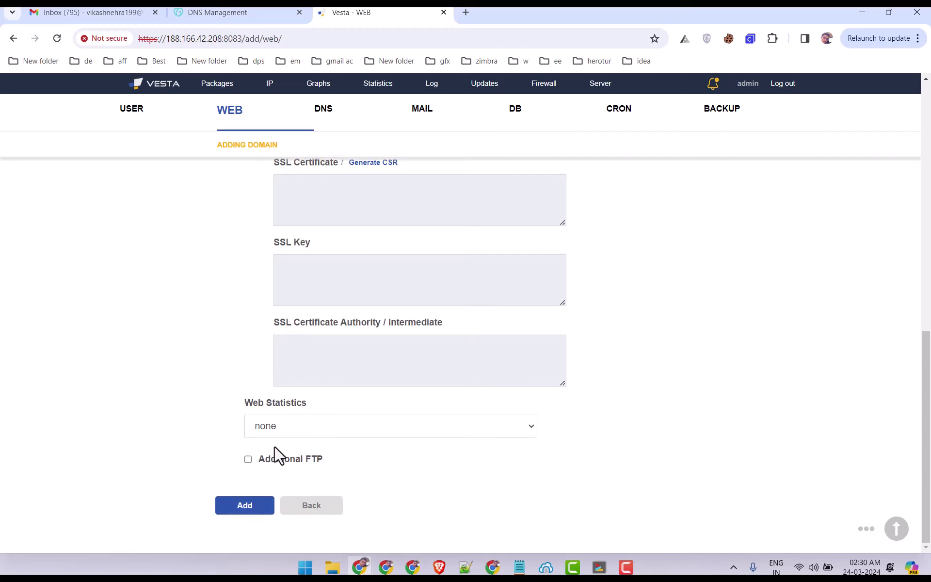
click(248, 459)
scroll(282, 437, down, 1)
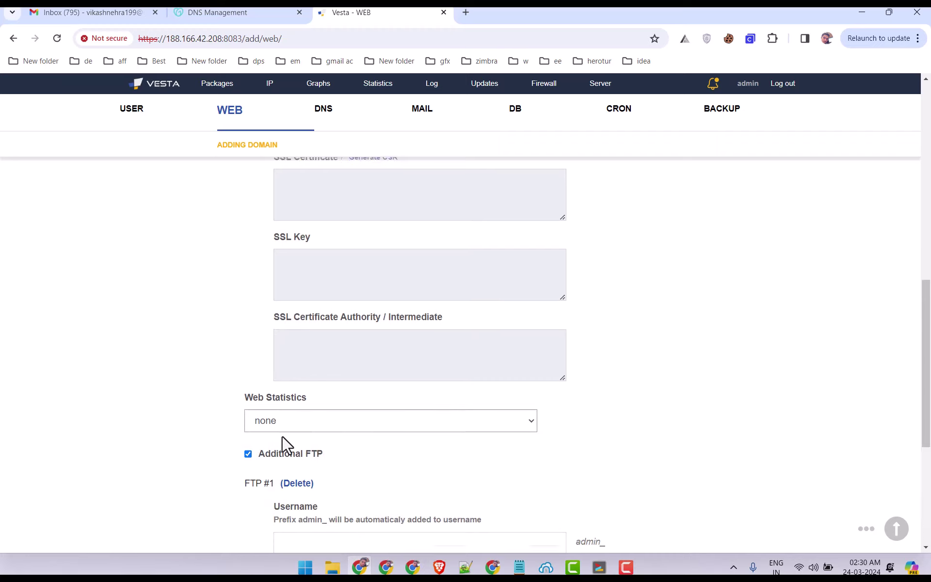
scroll(282, 436, down, 4)
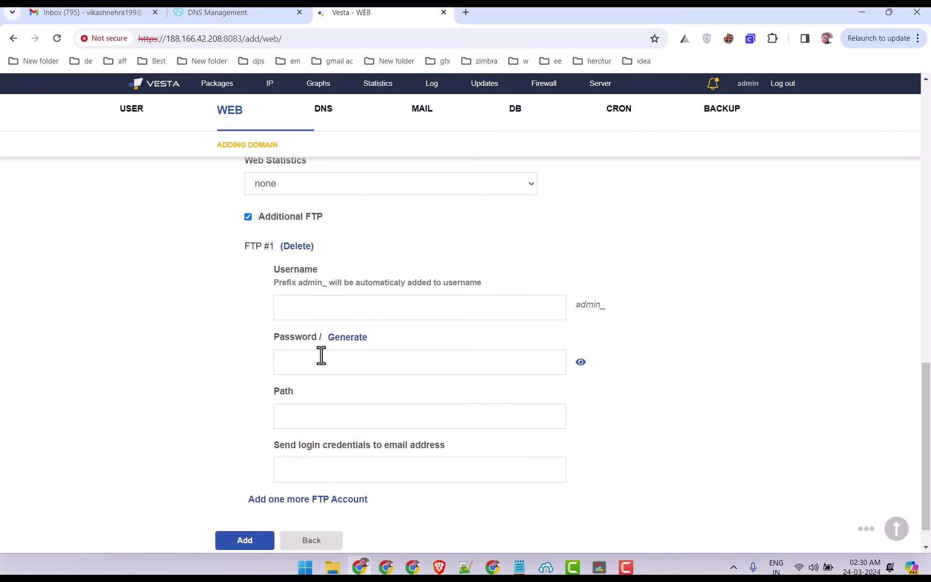
click(248, 214)
Add the vkttech.xyz domain and open the web domain list to check its SSL Support entry.
click(245, 505)
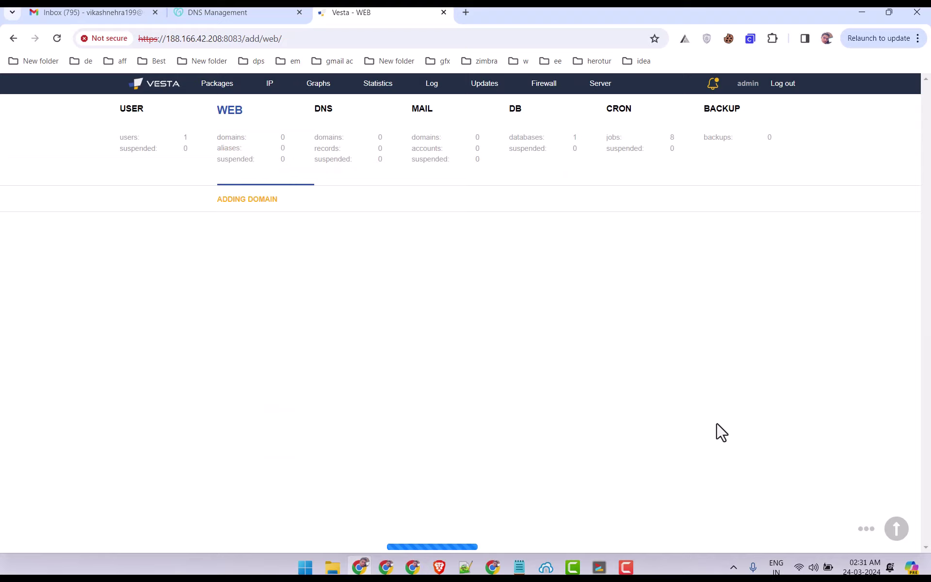
drag(517, 203, 302, 202)
click(270, 183)
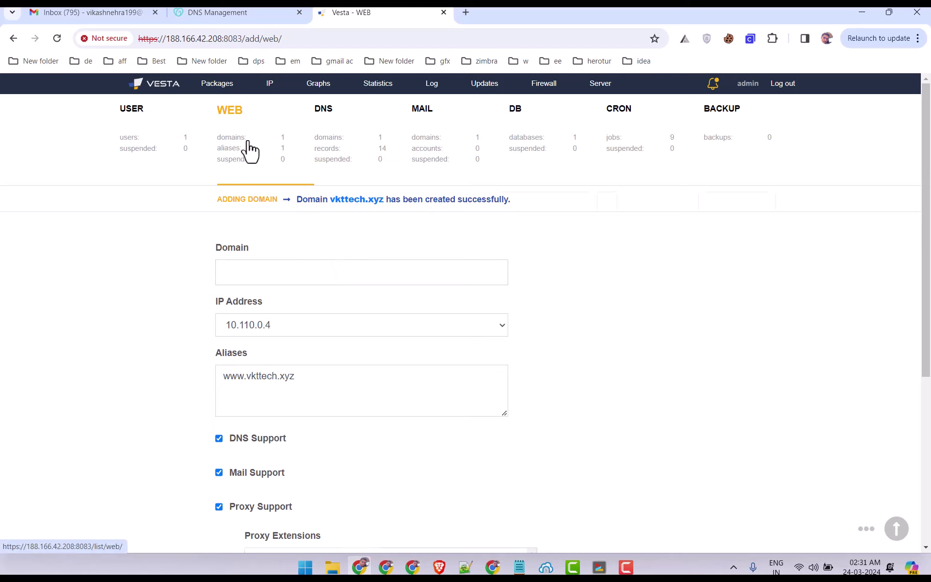
mouse_move(461, 330)
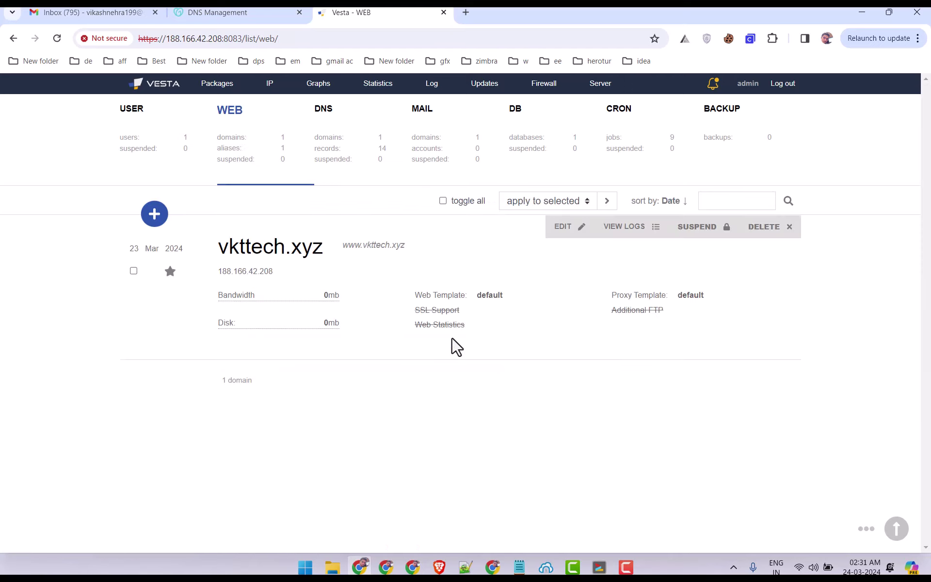
drag(416, 310, 519, 313)
Start adding another web domain, mail.vkttech.xyz, with the IP address 188.166.42.208.
click(153, 220)
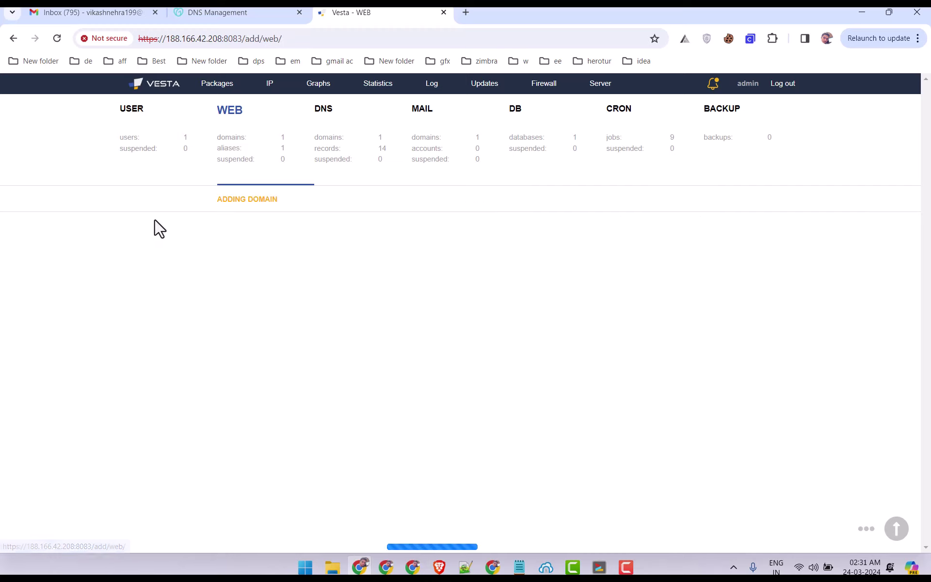
click(268, 272)
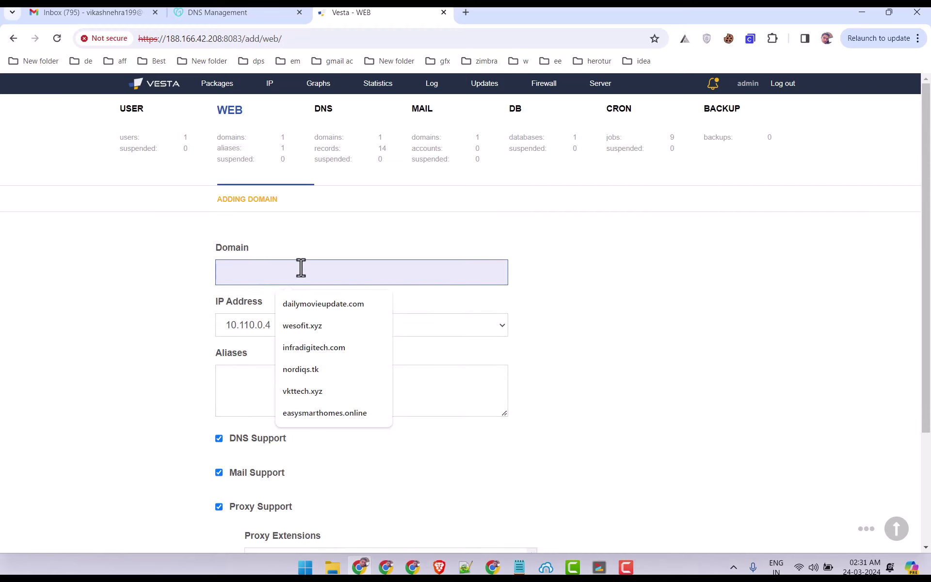
text(mail.)
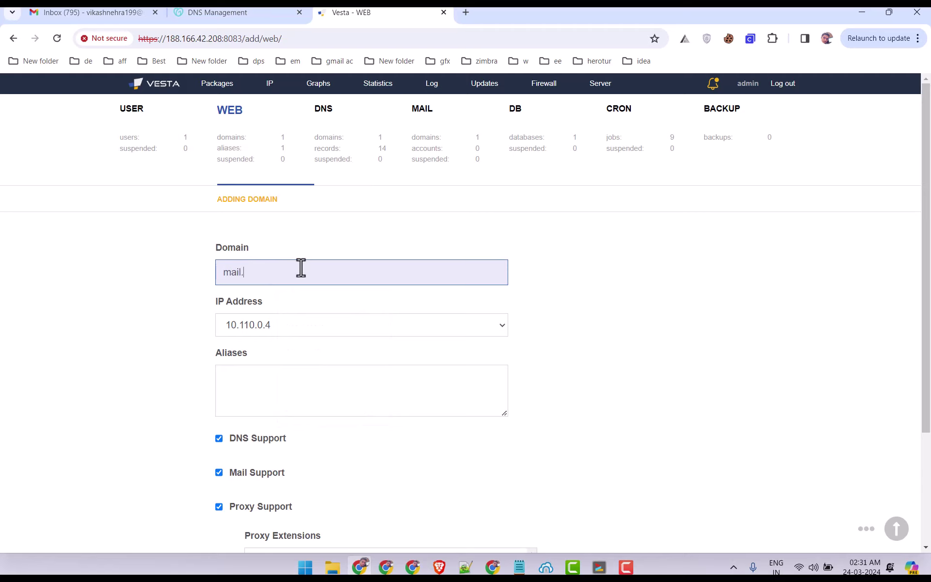
text(vkttech.xyz)
click(310, 325)
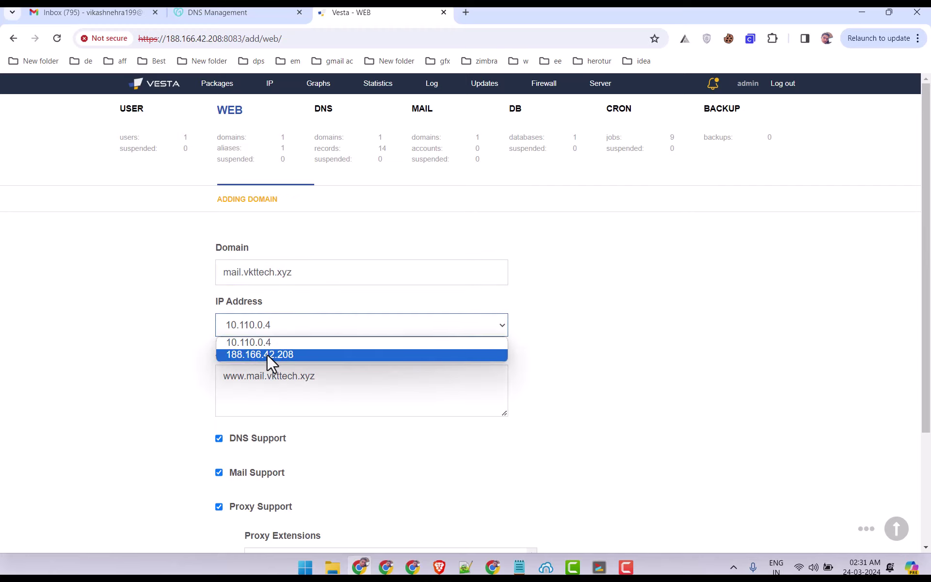
click(267, 354)
click(286, 324)
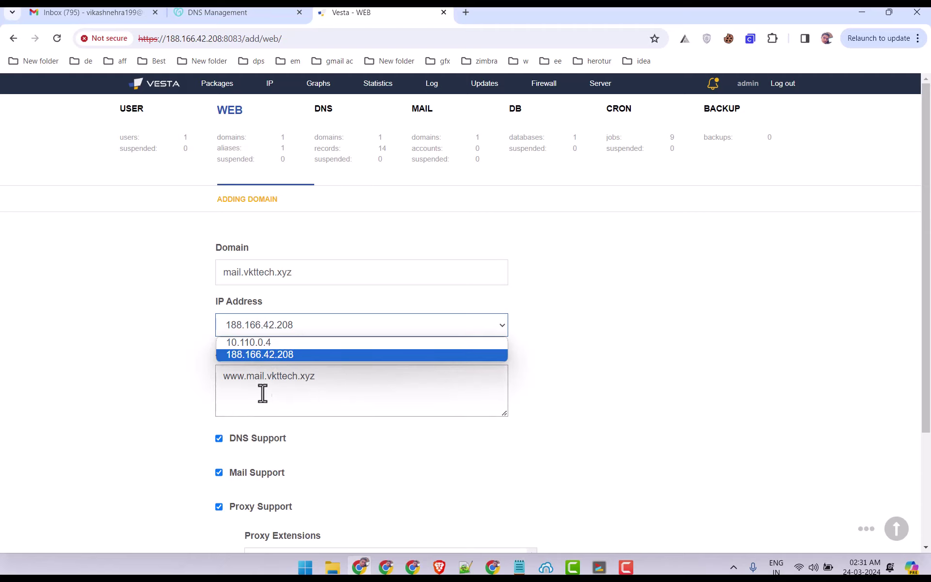
Open the server's IP address list in a new browser tab, keeping the domain form open.
middle_click(271, 90)
click(492, 14)
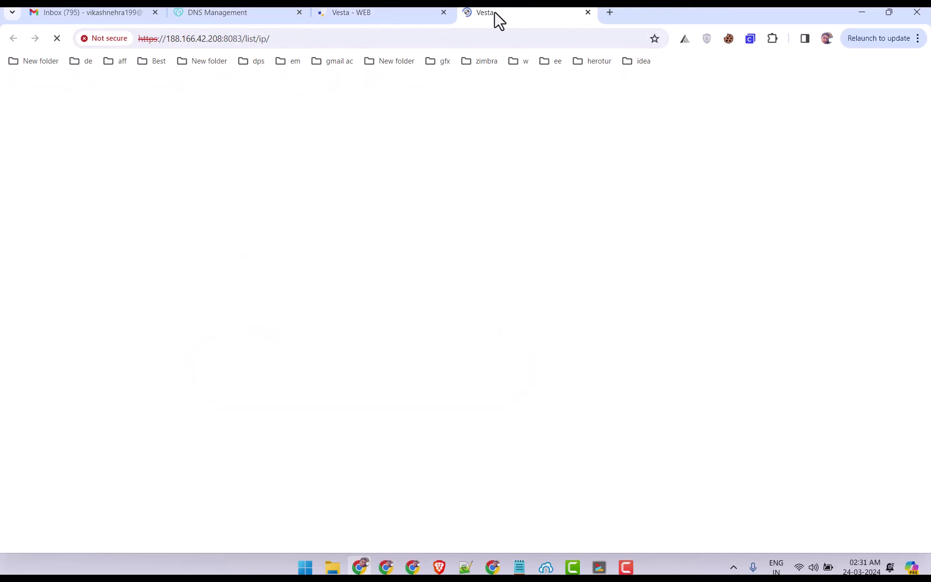
click(378, 13)
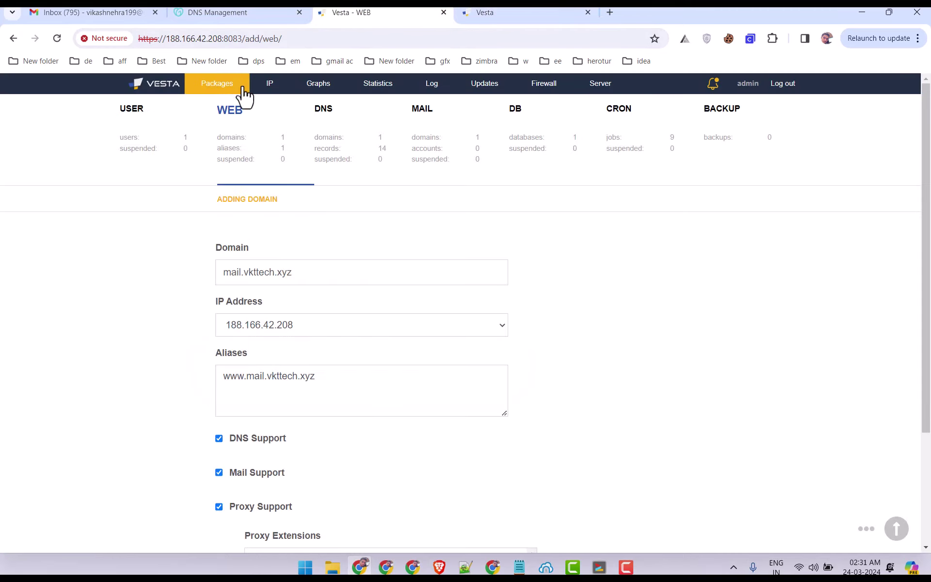
click(499, 13)
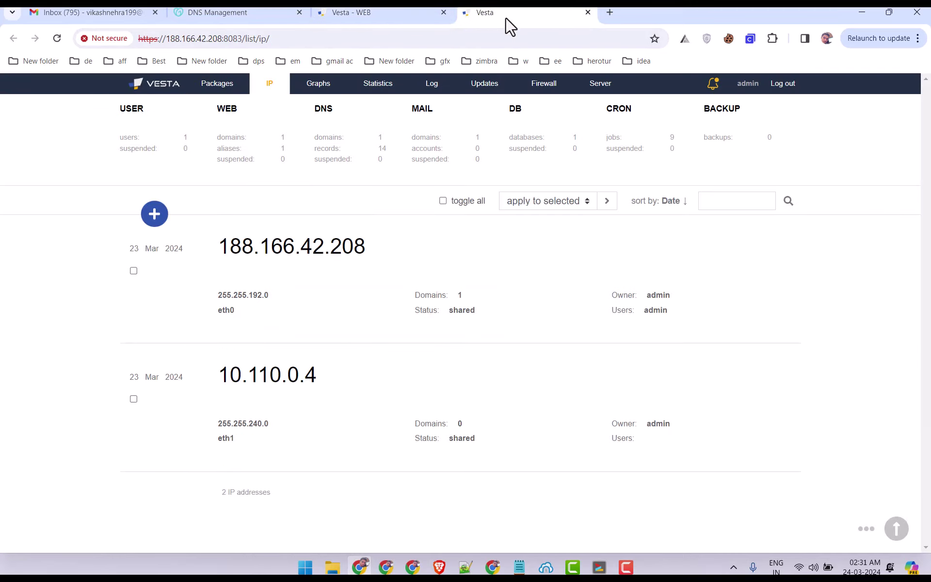
Open the form for adding an IP address, examine its address, netmask and interface options, and close that tab.
click(160, 225)
click(243, 270)
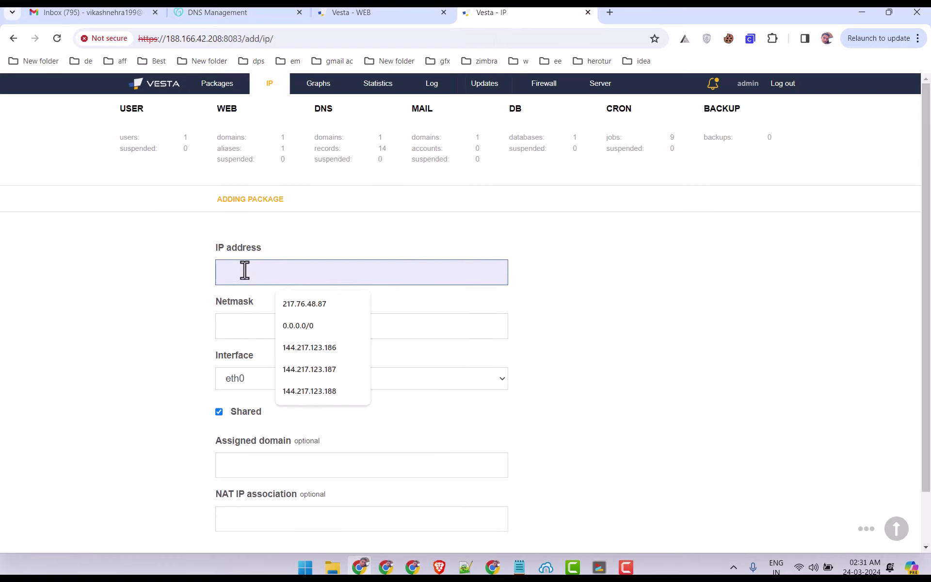
click(247, 333)
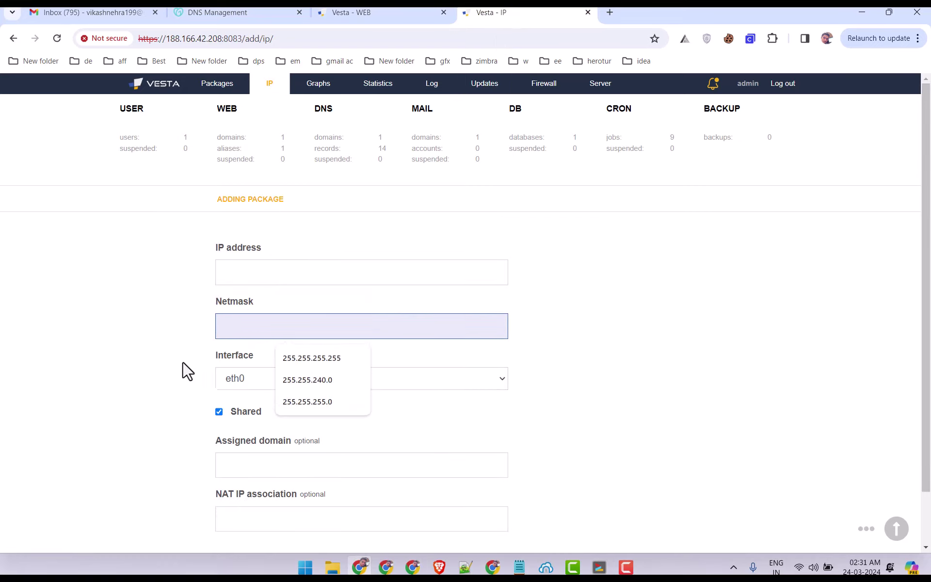
scroll(146, 379, down, 1)
click(243, 323)
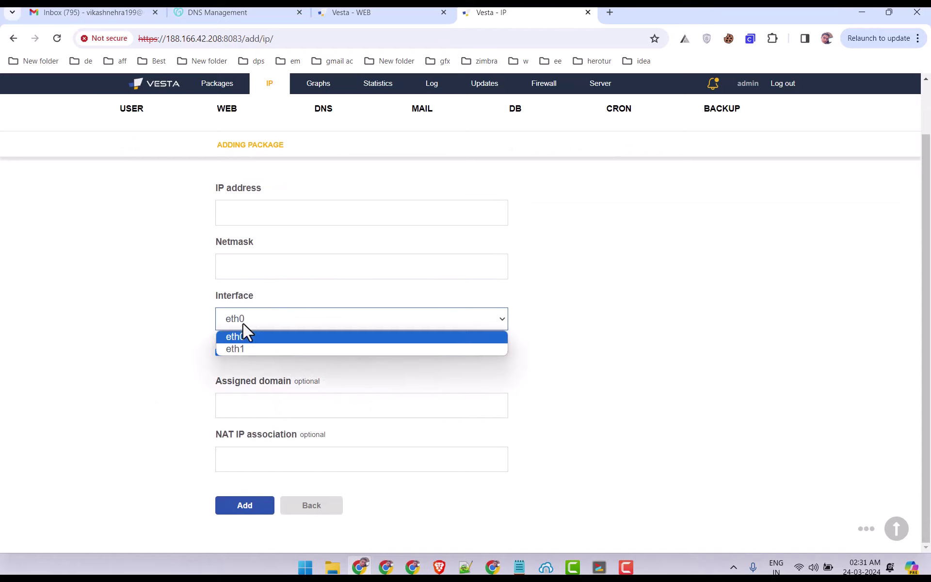
click(286, 313)
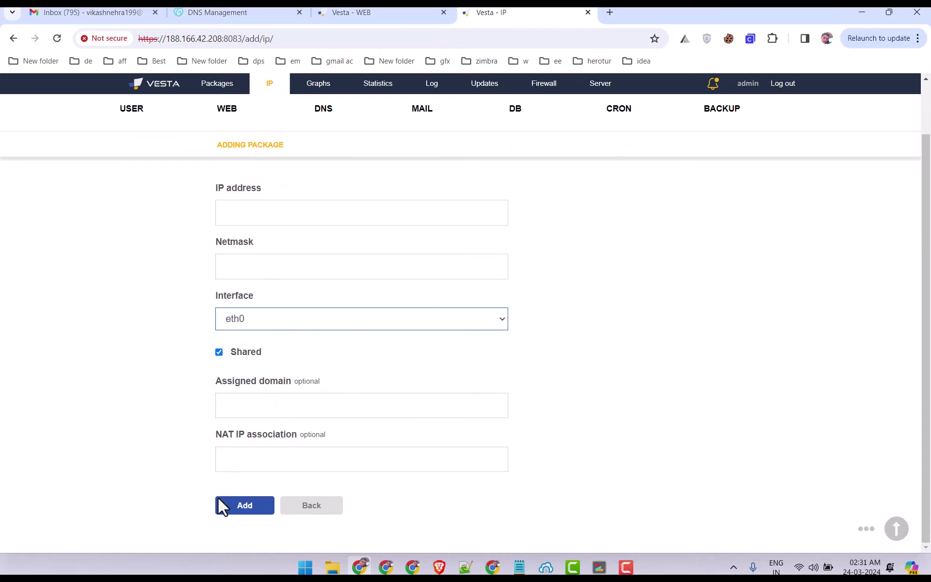
click(356, 11)
click(588, 12)
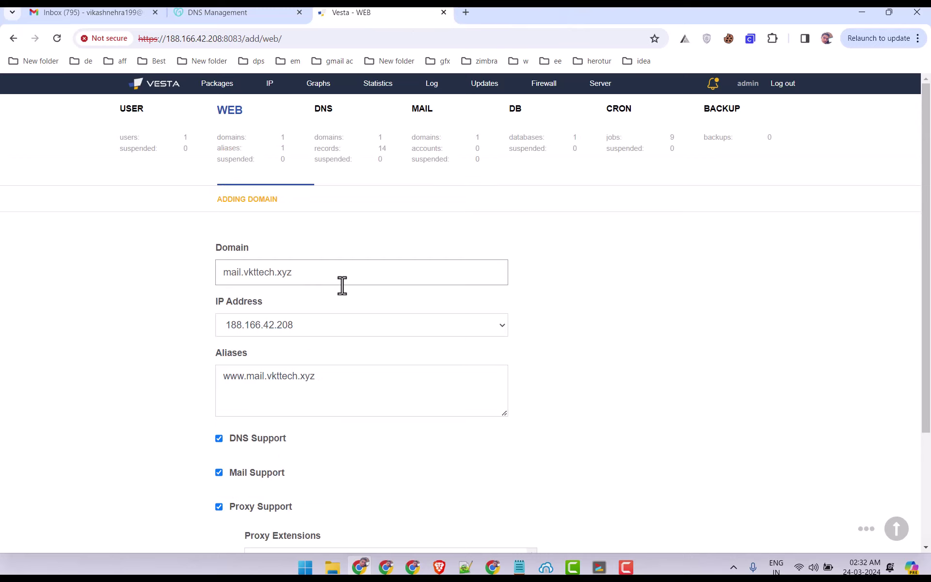
Review the IP address choices for mail.vkttech.xyz and enable SSL Support with Lets Encrypt Support in the advanced options.
click(311, 325)
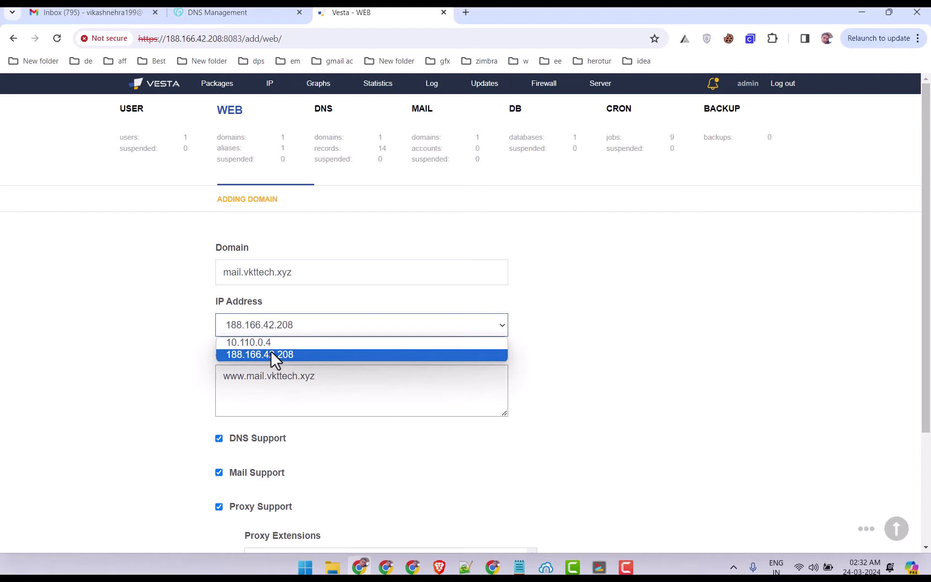
click(590, 326)
scroll(241, 429, down, 3)
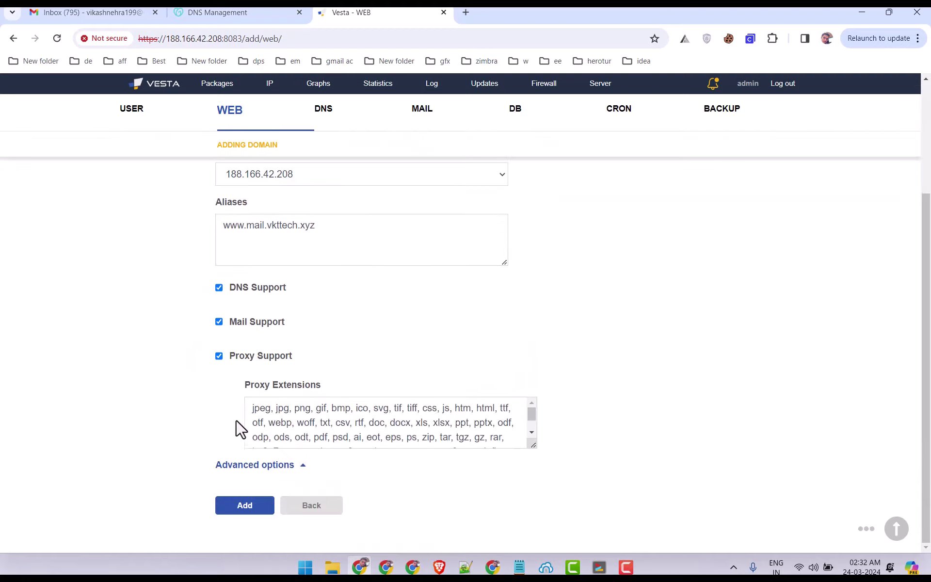
click(227, 467)
scroll(281, 426, down, 2)
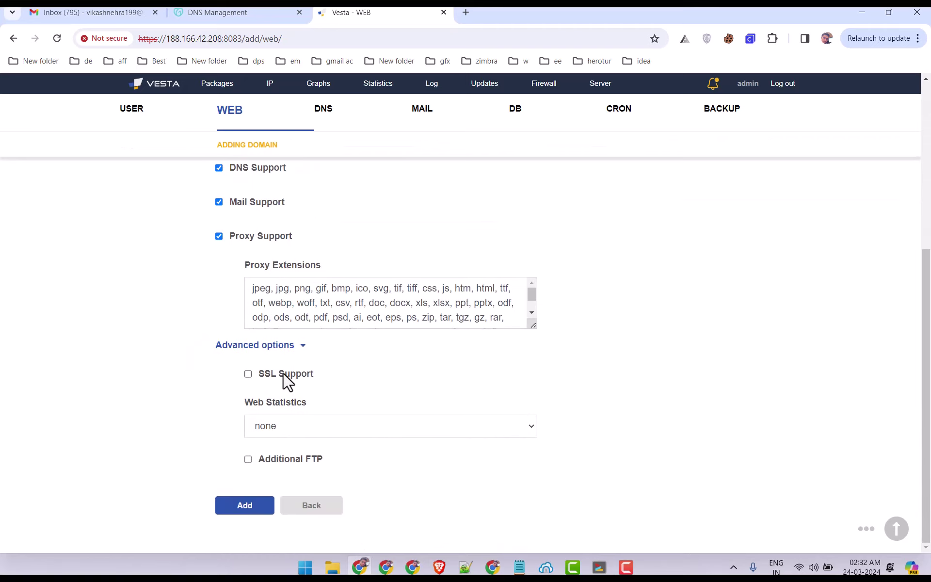
click(284, 374)
click(298, 412)
scroll(285, 420, down, 5)
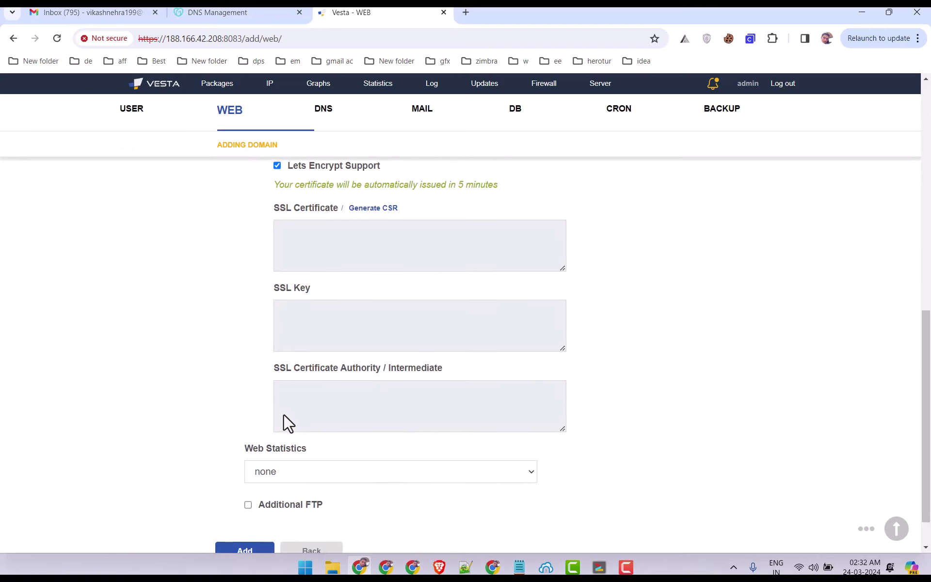
scroll(262, 490, down, 1)
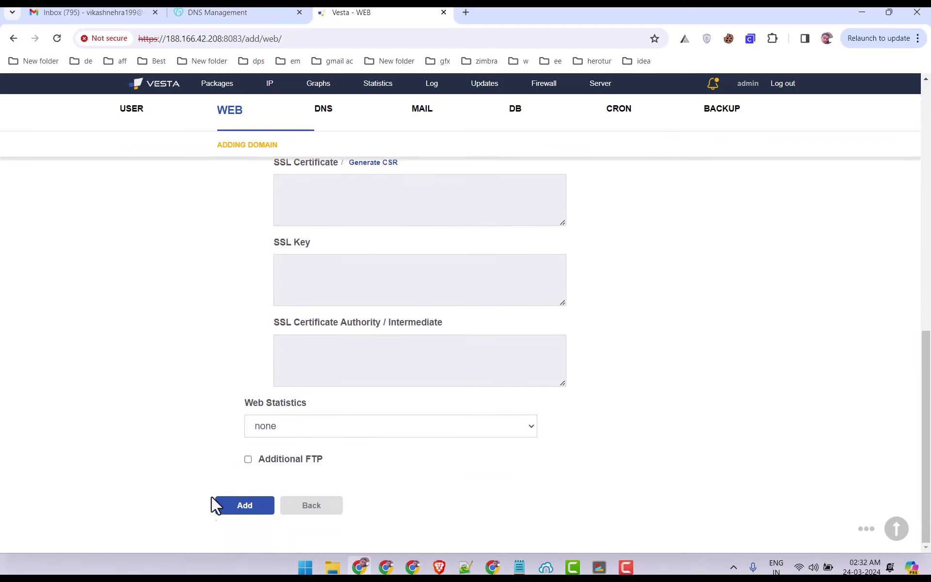
Leave the domain form unsaved, return to the web domain list, reload it and examine the vkttech.xyz entry.
click(224, 119)
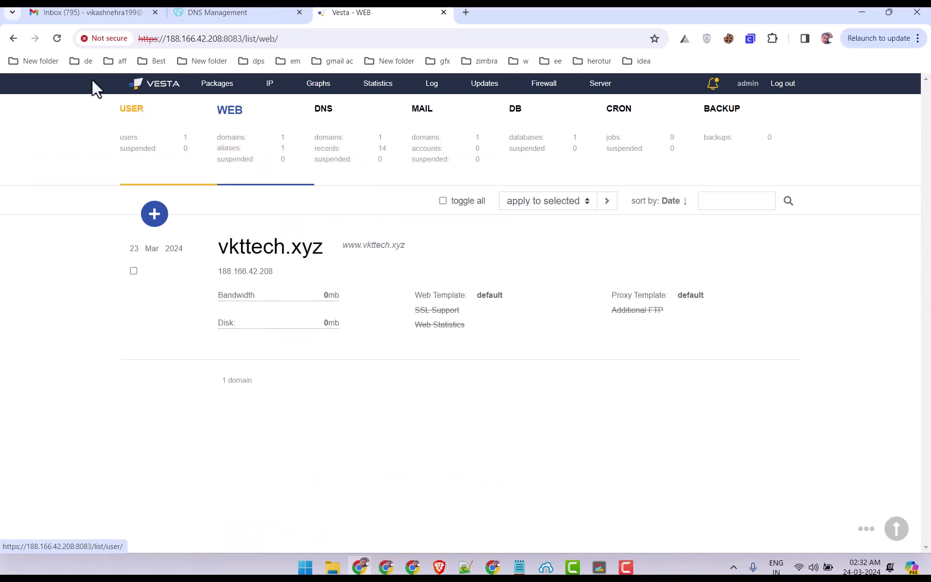
click(56, 38)
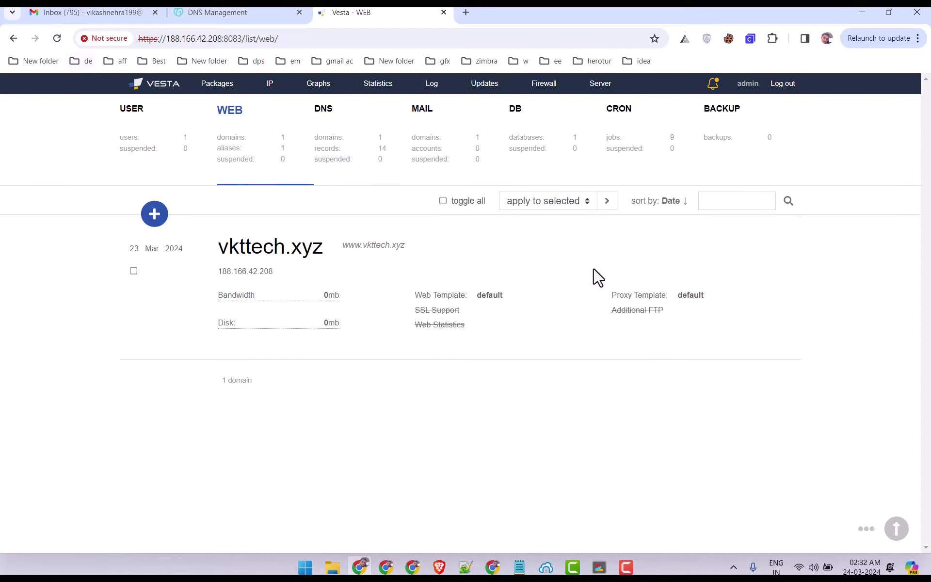
mouse_move(213, 253)
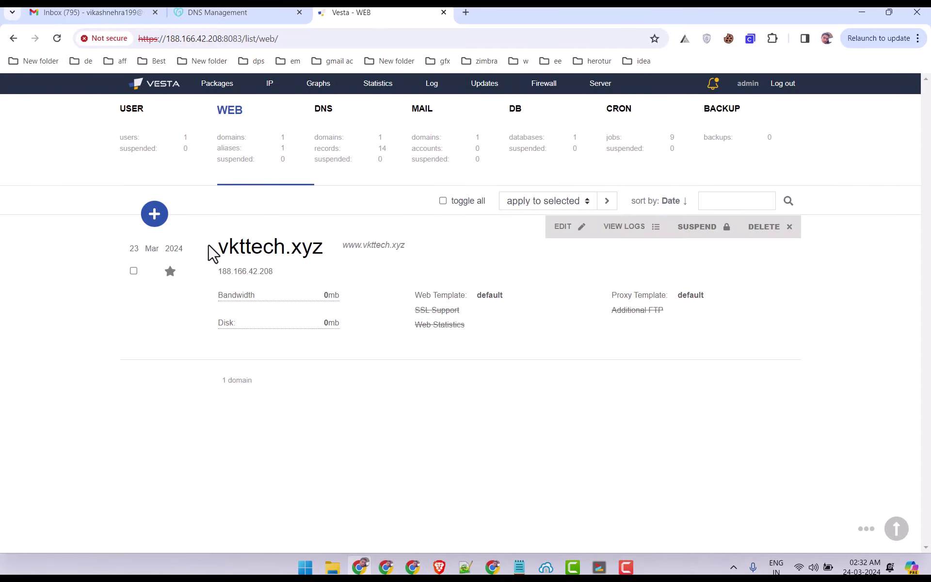
drag(217, 251, 325, 248)
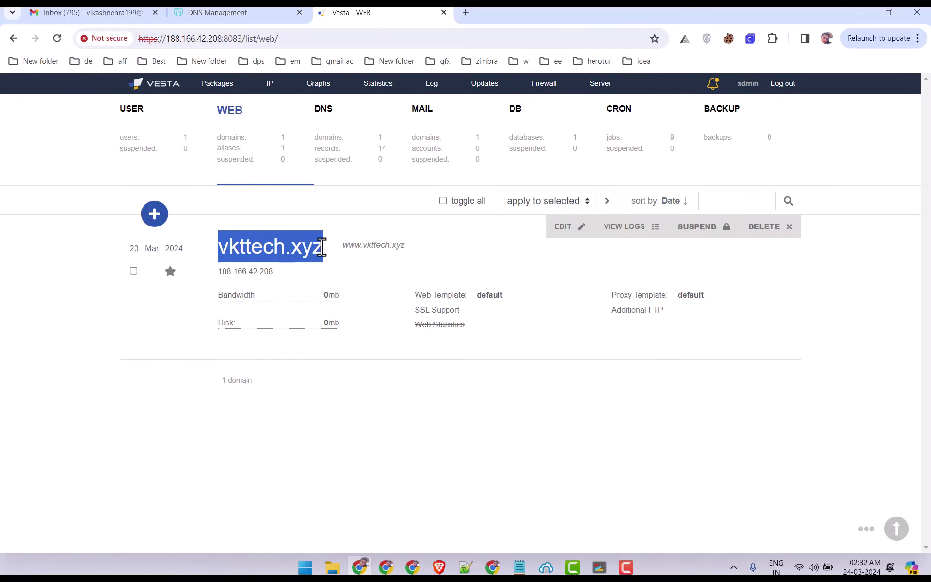
Examine the vkttech.xyz entries in the DNS and mail domain lists, and open the database list.
click(349, 161)
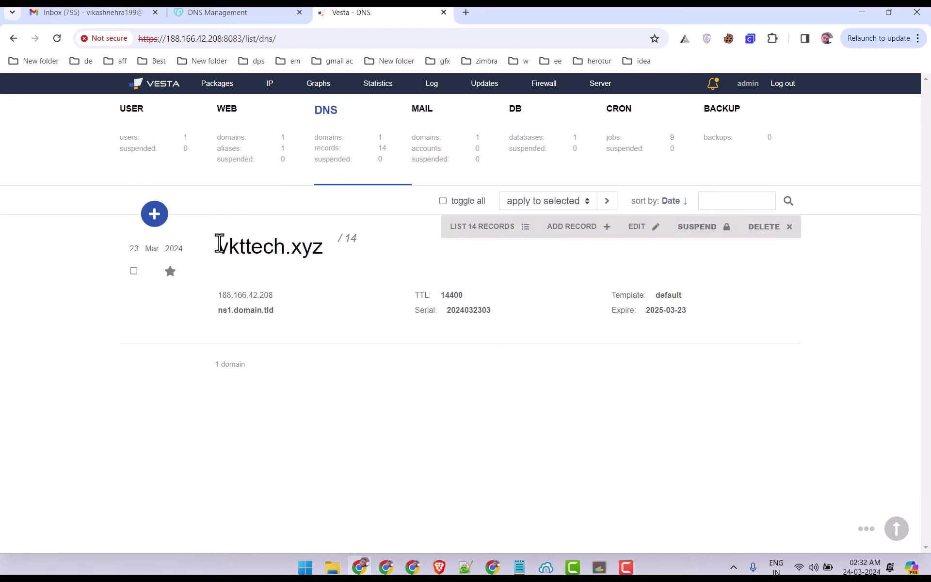
drag(219, 247, 325, 247)
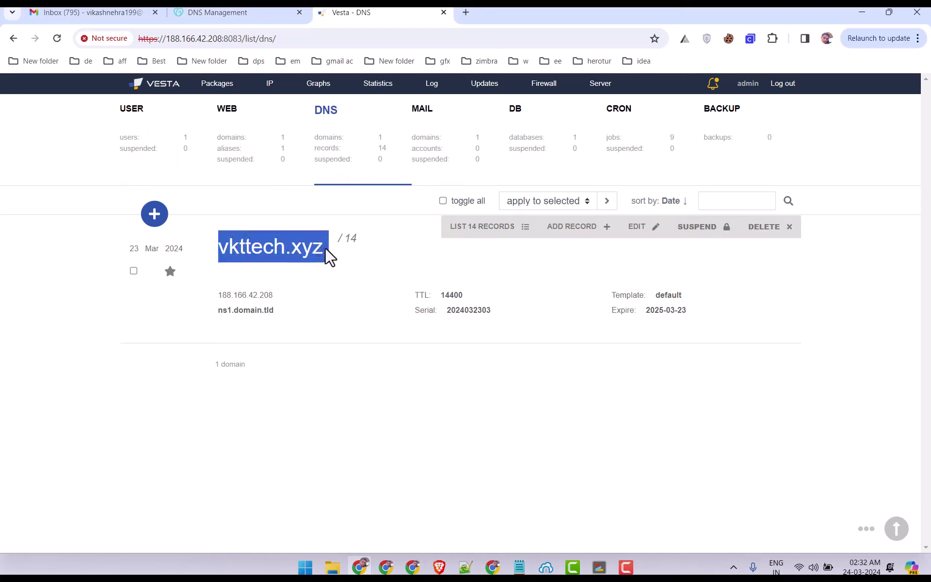
click(466, 154)
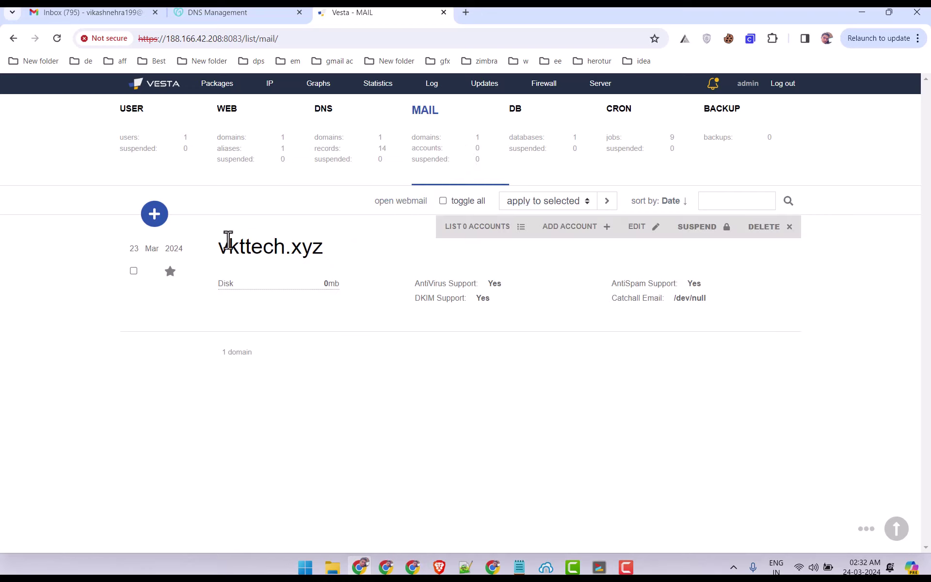
drag(221, 245, 319, 245)
click(546, 143)
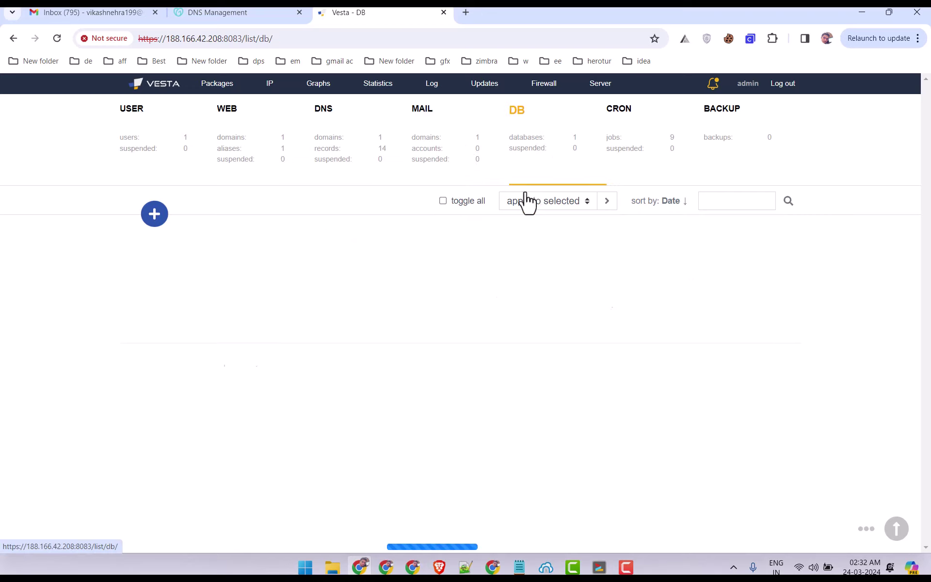